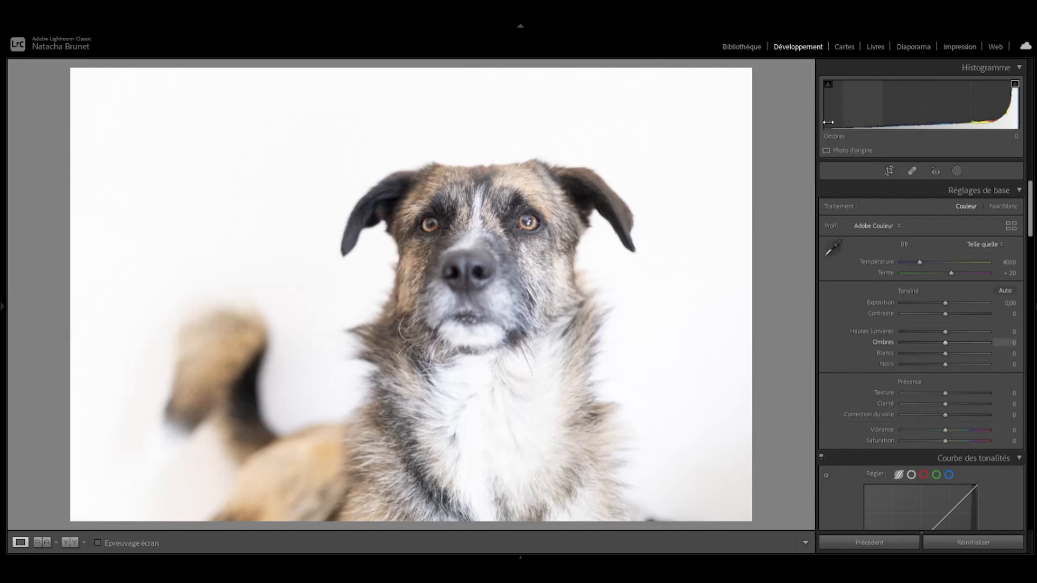
Inspect the noise around the dog's eyes and aim the detail preview at the fur beside the eye with the red highlight.
click(527, 231)
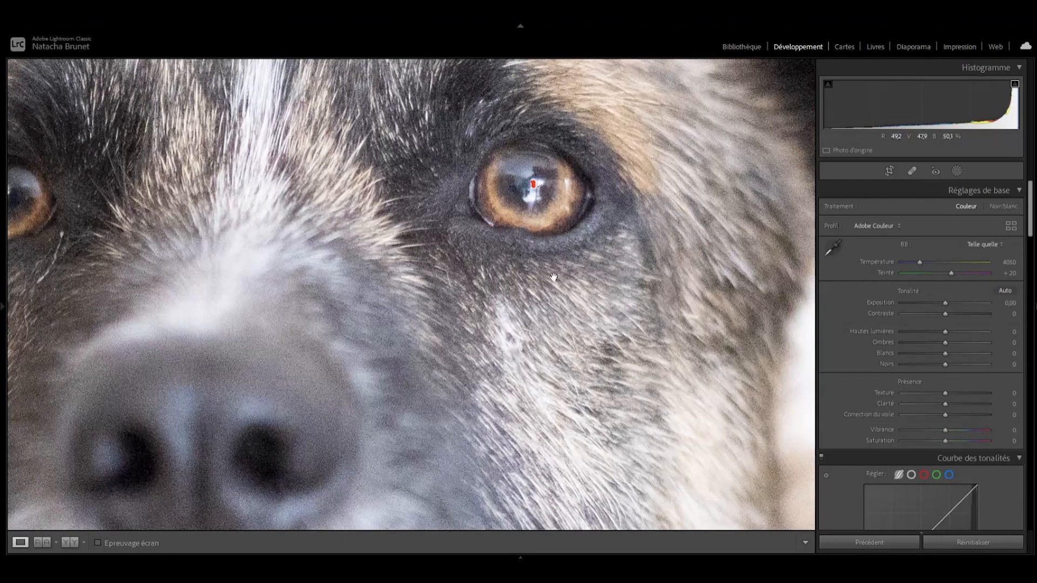
click(481, 157)
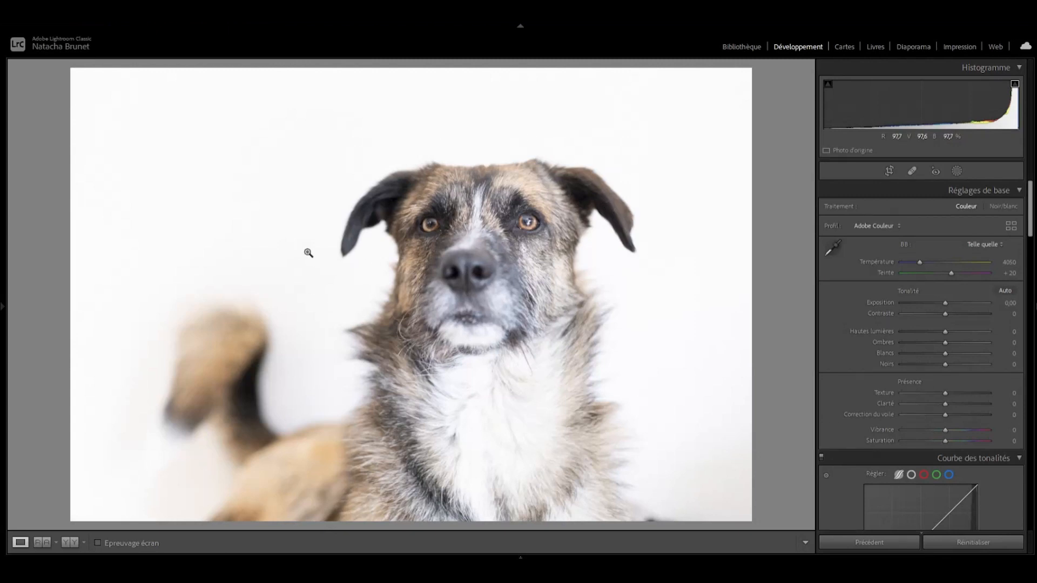
click(473, 218)
drag(516, 232, 447, 240)
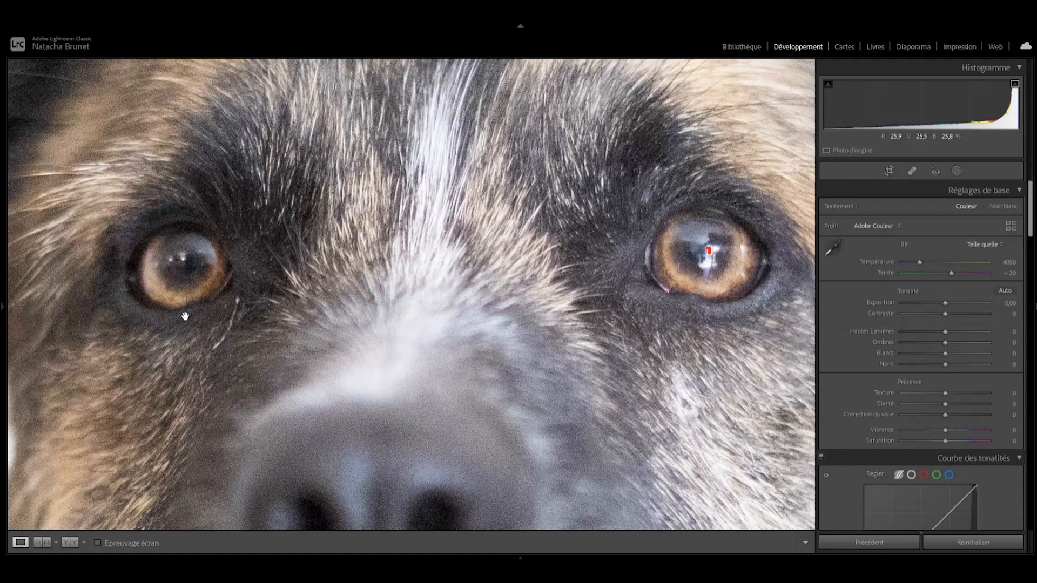
scroll(836, 326, down, 10)
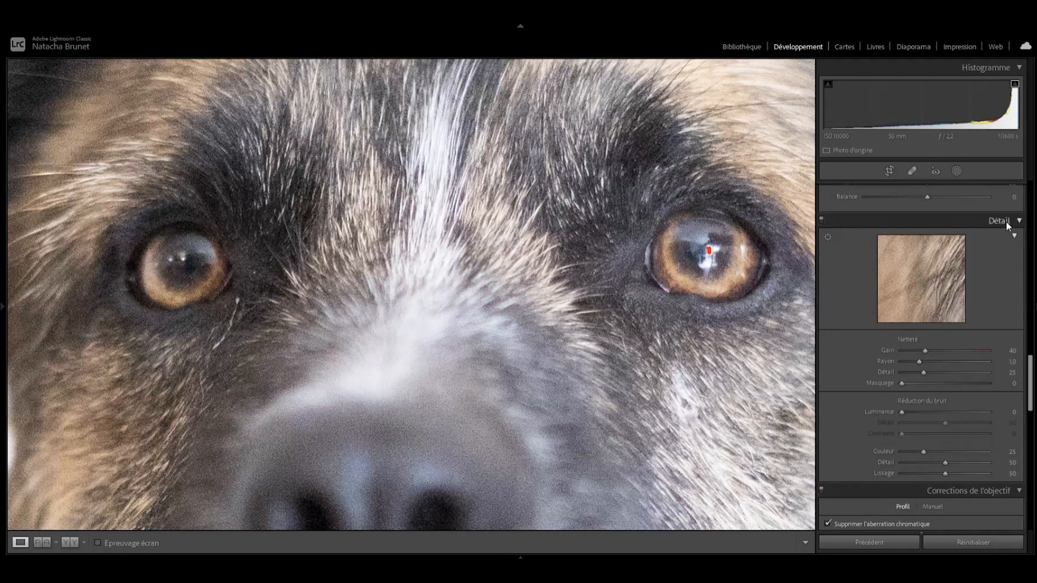
click(828, 238)
click(635, 250)
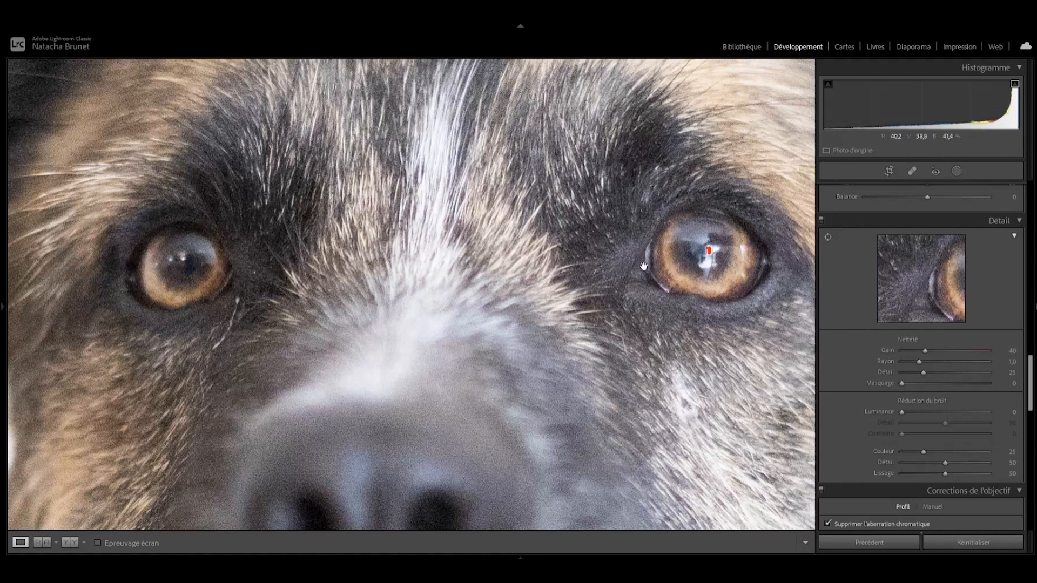
Try different colour noise reduction amounts along with their detail and smoothing, and reset them to the defaults.
scroll(864, 360, down, 2)
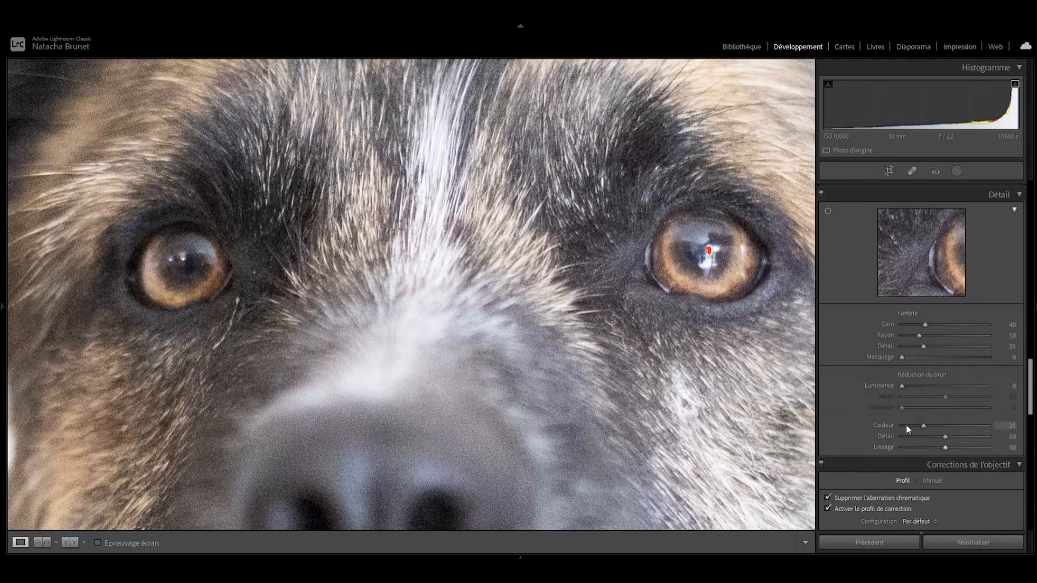
scroll(872, 443, up, 1)
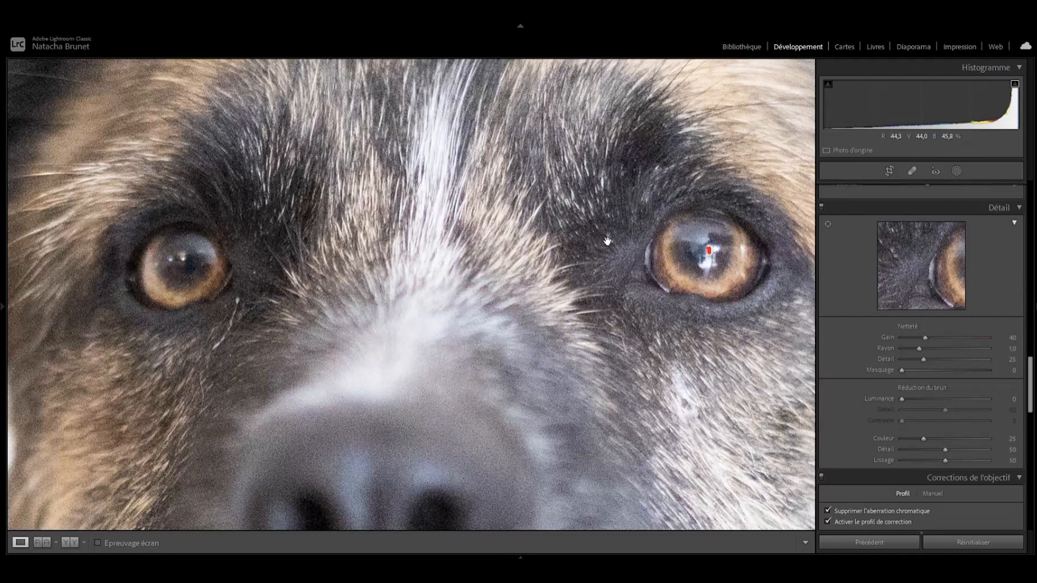
drag(172, 232, 144, 241)
mouse_move(590, 232)
mouse_down()
mouse_move(408, 208)
mouse_move(609, 238)
mouse_up()
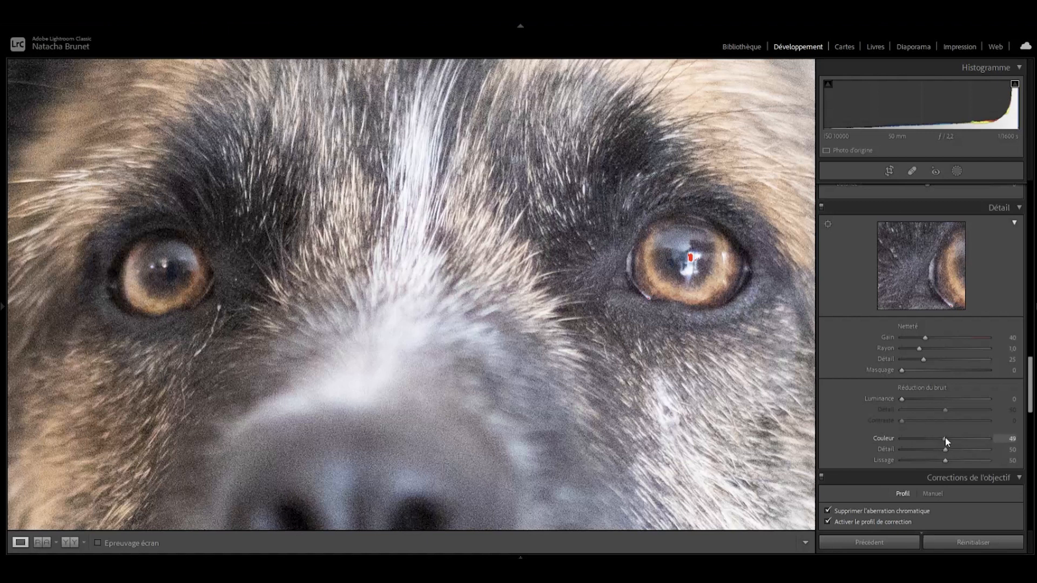
drag(944, 440, 922, 437)
drag(918, 437, 890, 437)
drag(902, 440, 909, 439)
mouse_move(933, 436)
mouse_down()
mouse_move(899, 439)
mouse_move(931, 435)
mouse_move(917, 447)
mouse_up()
drag(946, 460, 977, 463)
mouse_move(950, 460)
mouse_down()
mouse_move(978, 460)
mouse_move(906, 463)
mouse_move(938, 466)
mouse_up()
double_click(974, 466)
double_click(884, 449)
Test luminance noise reduction at 100 on the dog's face, and settle on a value of 21.
drag(901, 400, 904, 399)
click(576, 280)
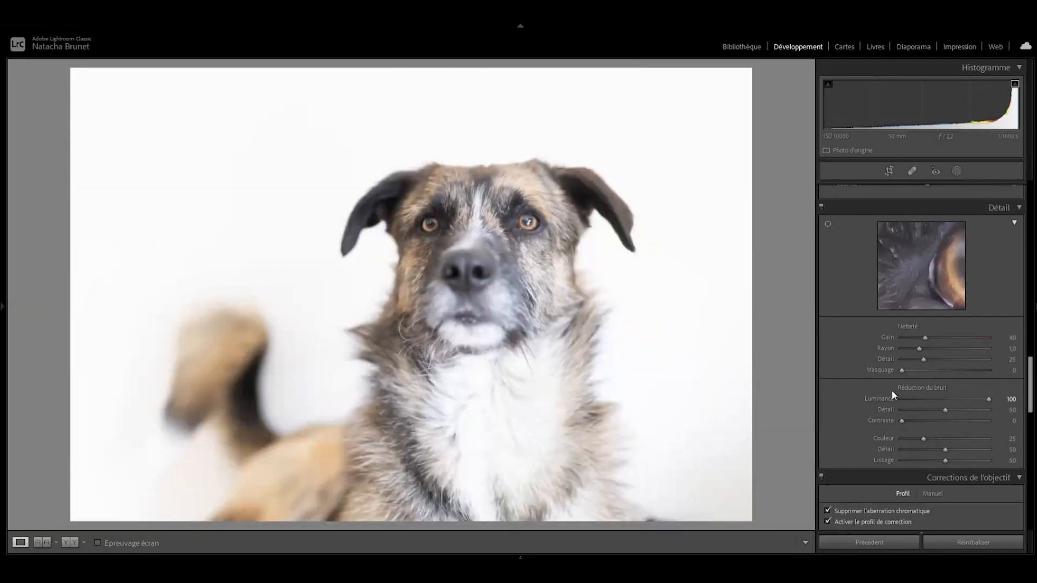
drag(886, 401, 988, 399)
click(516, 234)
drag(437, 190, 556, 250)
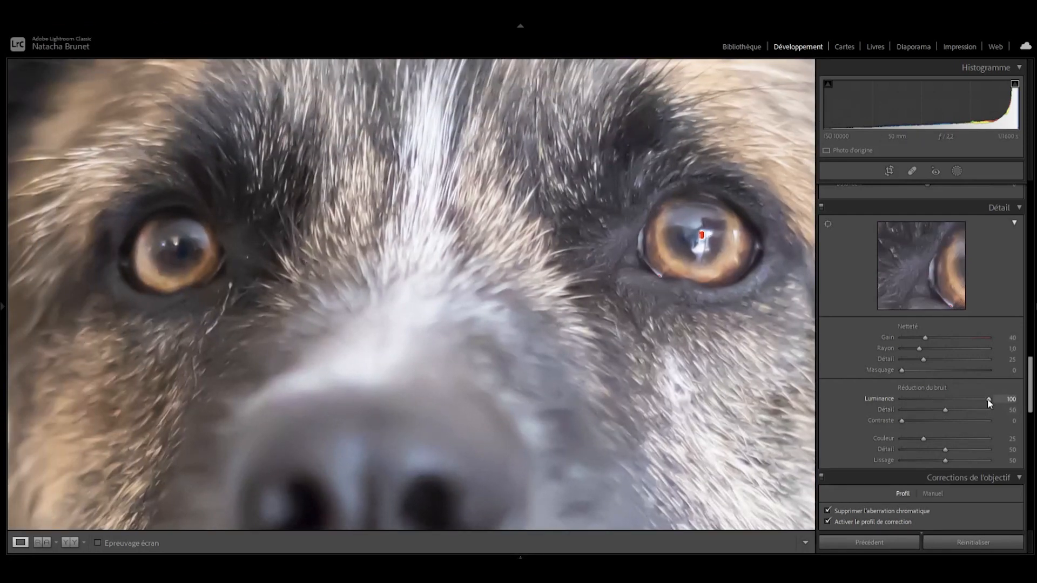
drag(987, 398, 902, 398)
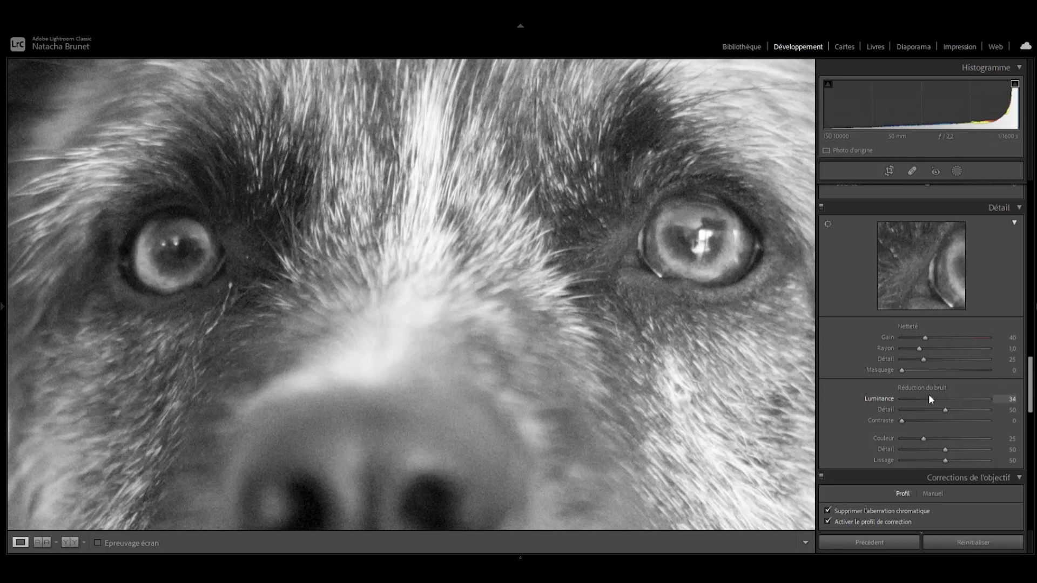
drag(922, 398, 920, 399)
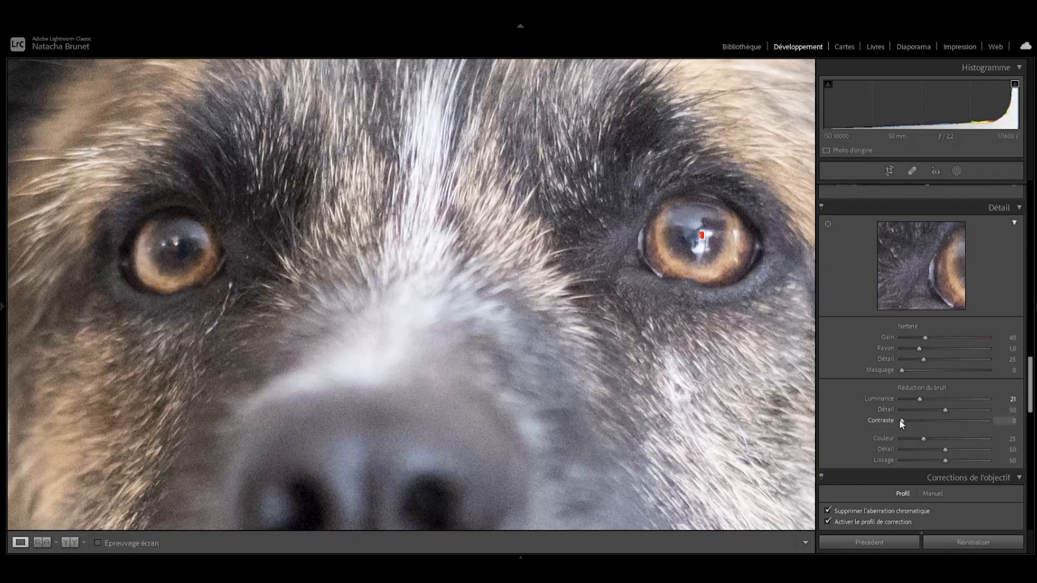
Set the Détail of the luminance noise reduction to 60 and its Contraste to 49.
alt+click(945, 412)
mouse_move(944, 411)
mouse_down()
mouse_move(965, 411)
mouse_move(900, 411)
mouse_move(1024, 412)
mouse_move(964, 411)
mouse_up()
drag(902, 419, 978, 423)
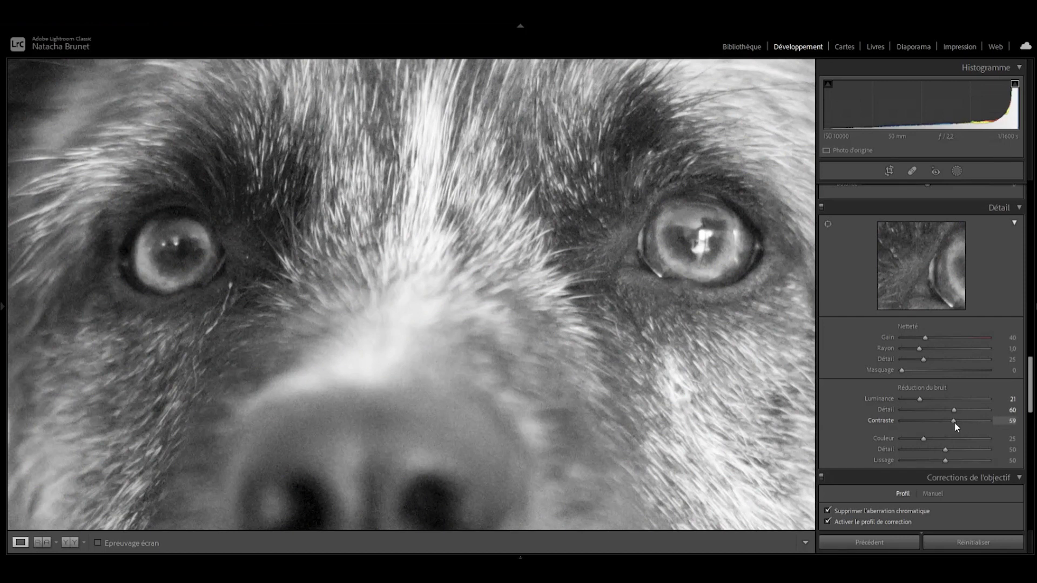
drag(947, 423, 945, 423)
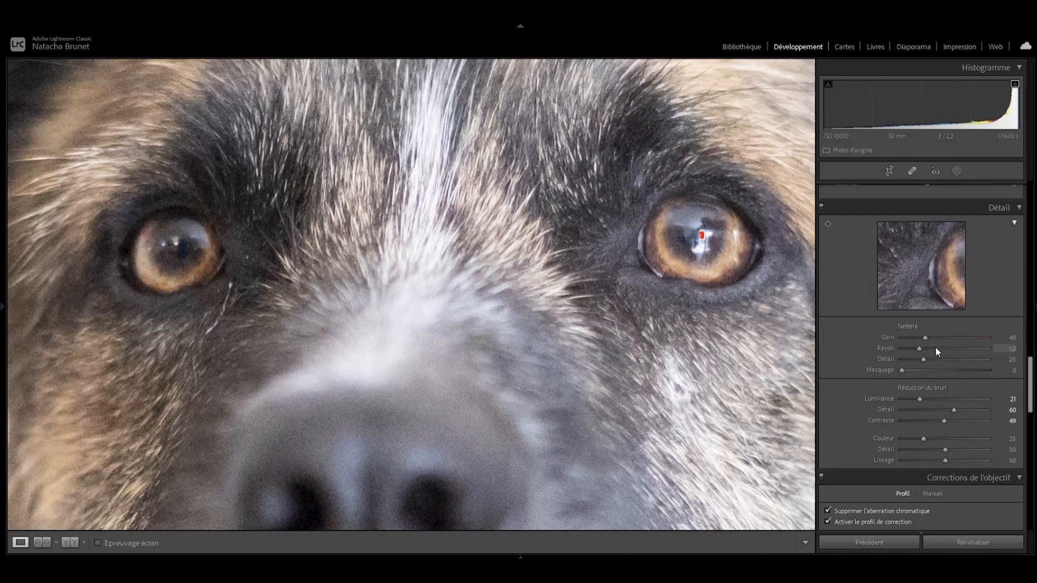
Set the sharpening Gain to 47 and its Rayon to 0,5, judging the effect on the greyscale preview.
mouse_move(924, 338)
mouse_down()
mouse_move(982, 338)
mouse_move(925, 337)
mouse_up()
key(alt)
alt+click(920, 336)
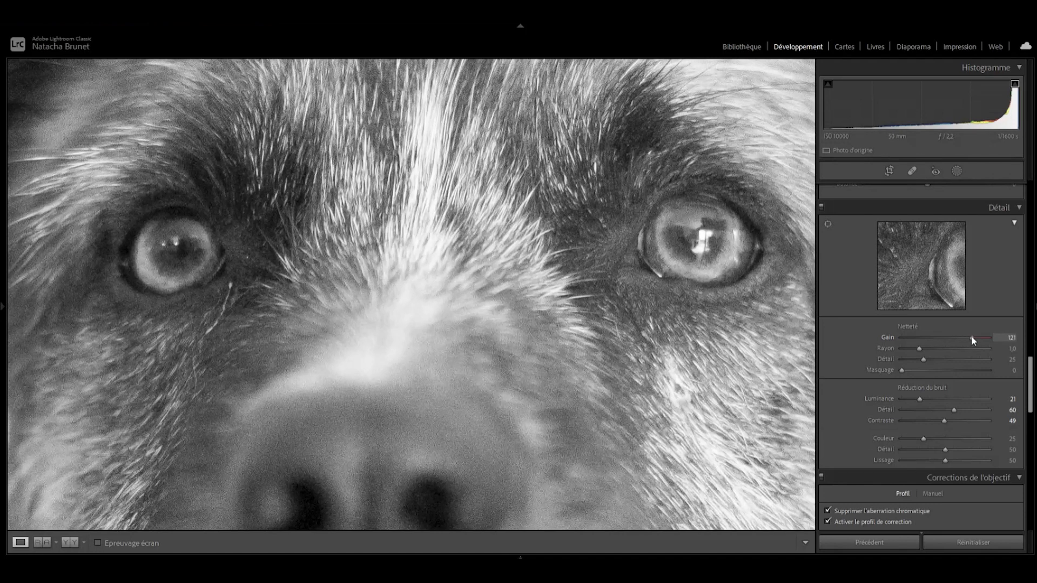
drag(982, 336, 909, 339)
drag(925, 339, 924, 339)
drag(929, 336, 899, 348)
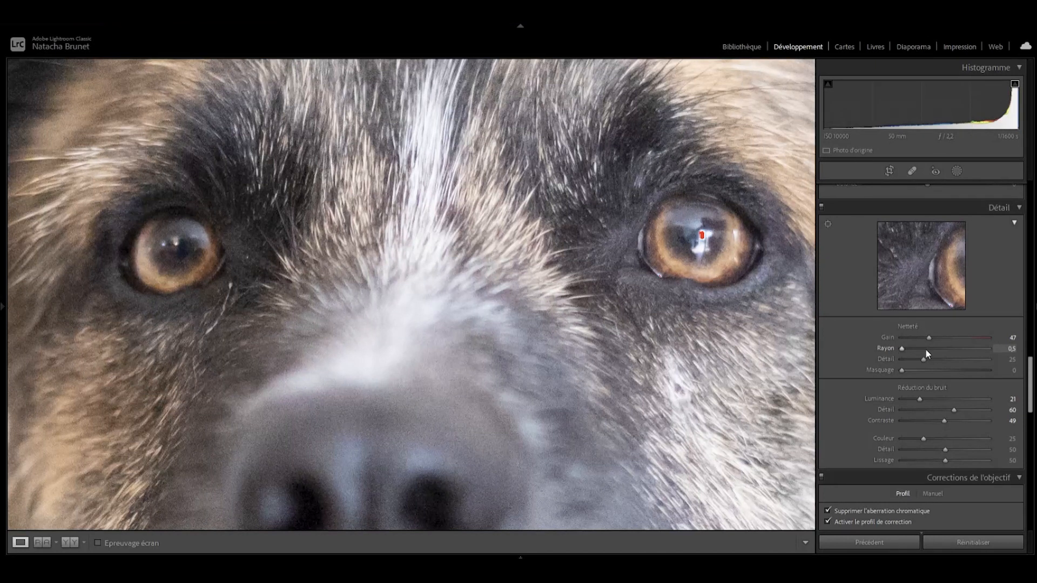
Set the sharpening to Rayon 1,0, Détail 24, Masquage 83 and Gain 58, judging each value on its mask preview.
drag(900, 348, 983, 348)
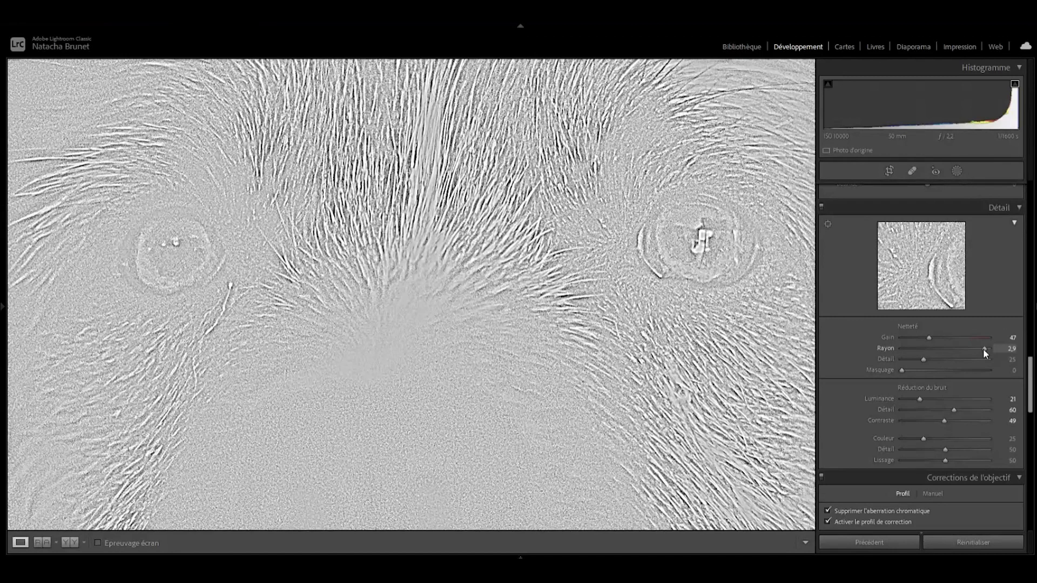
drag(952, 346, 924, 363)
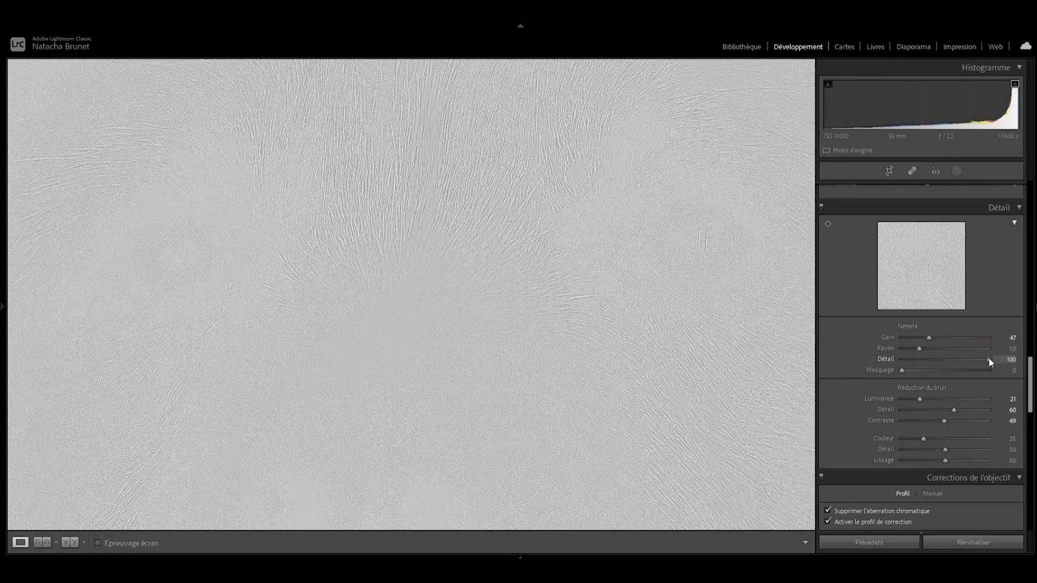
drag(989, 362, 960, 369)
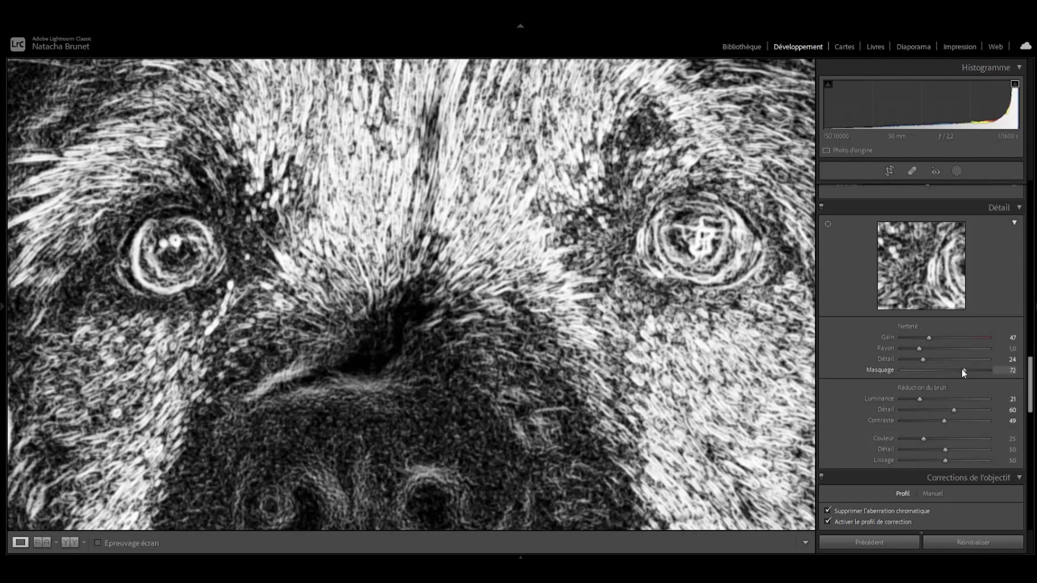
drag(961, 369, 960, 369)
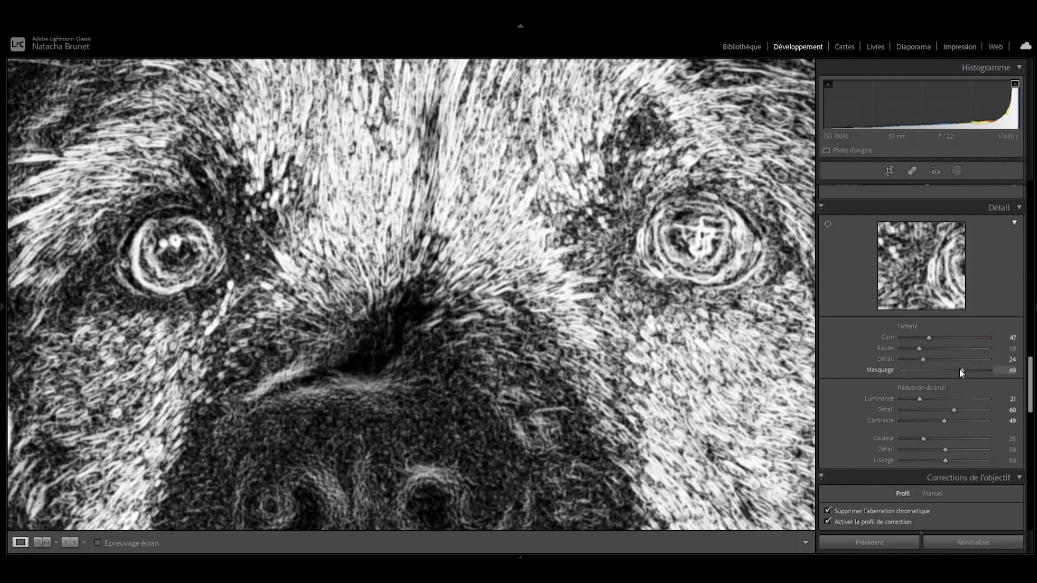
drag(957, 368, 970, 362)
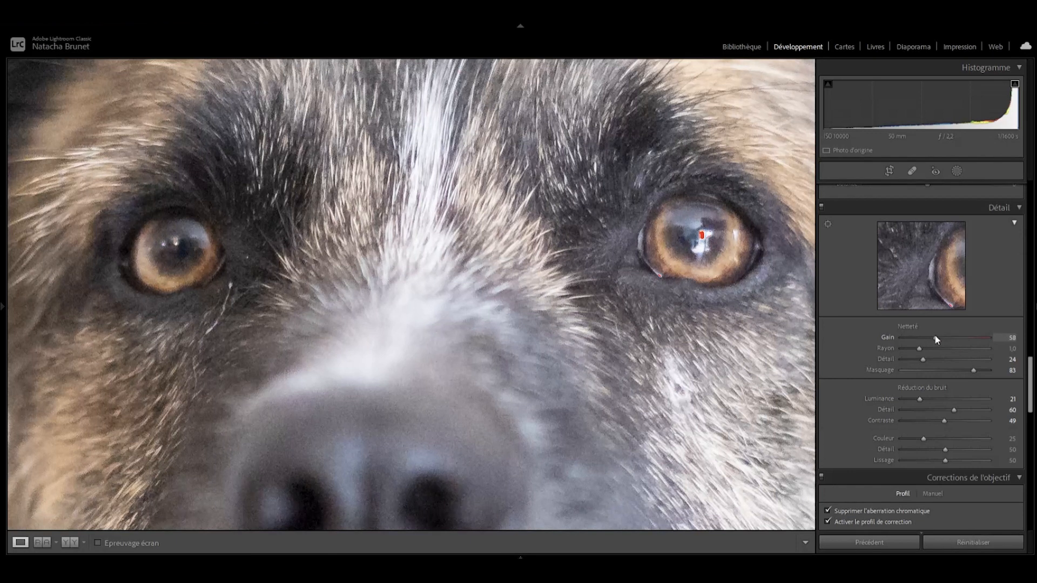
Compare the dog's eye before and after the corrections side by side, and inspect both eyes in the single-photo view.
click(75, 545)
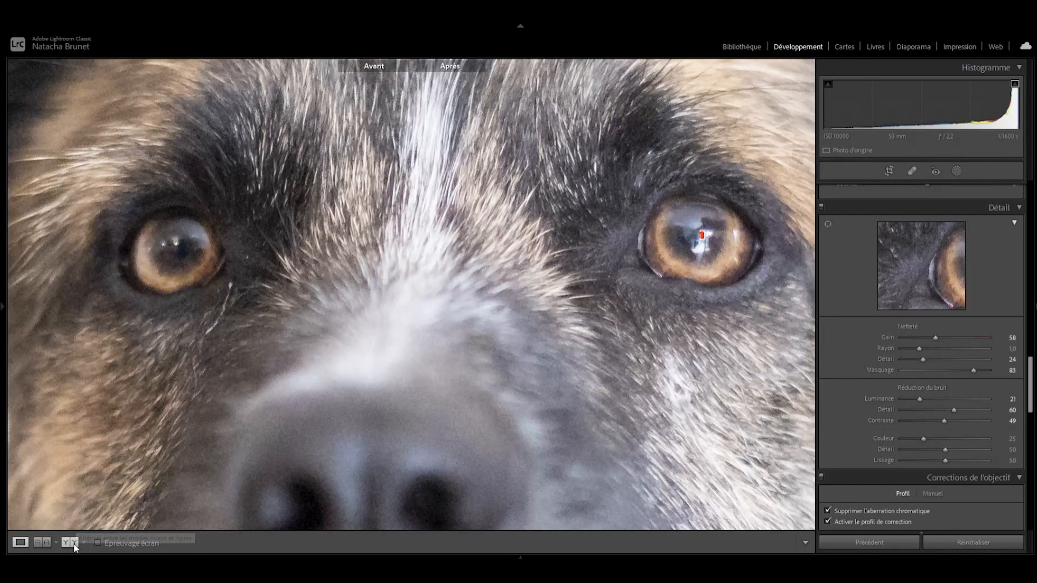
drag(310, 338, 143, 346)
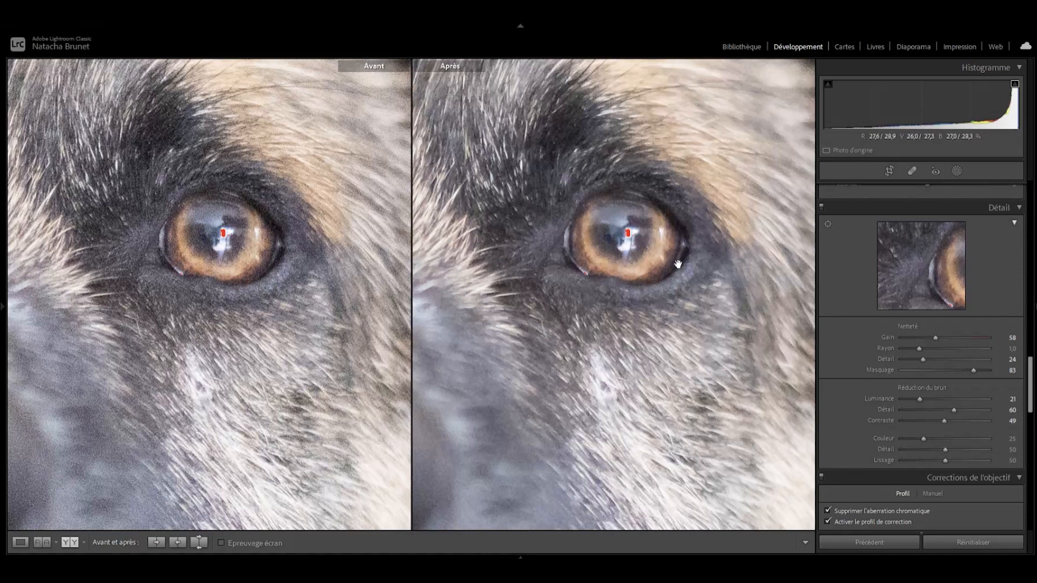
click(659, 231)
click(626, 255)
click(21, 543)
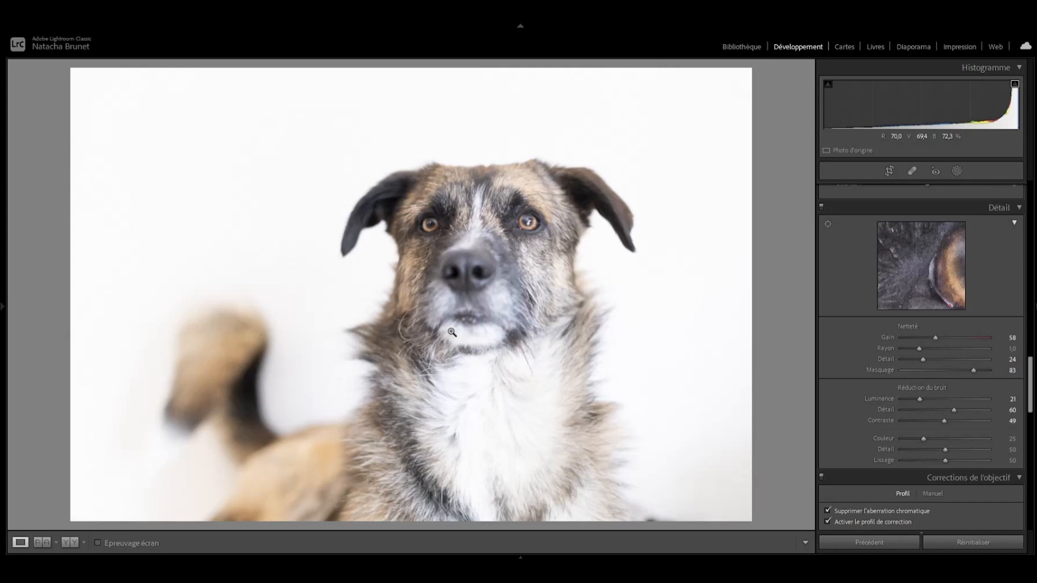
click(419, 240)
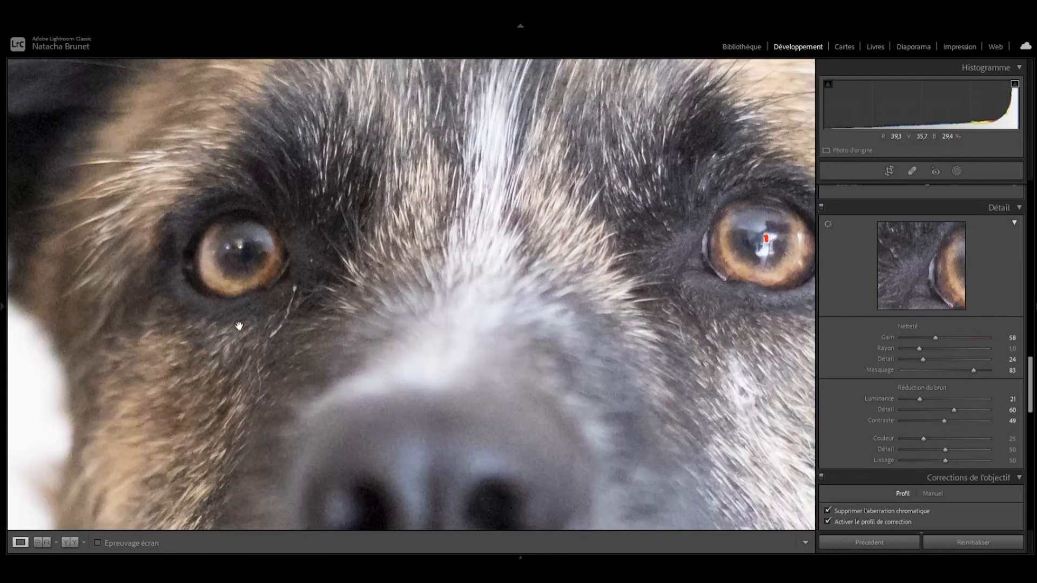
drag(637, 294, 565, 313)
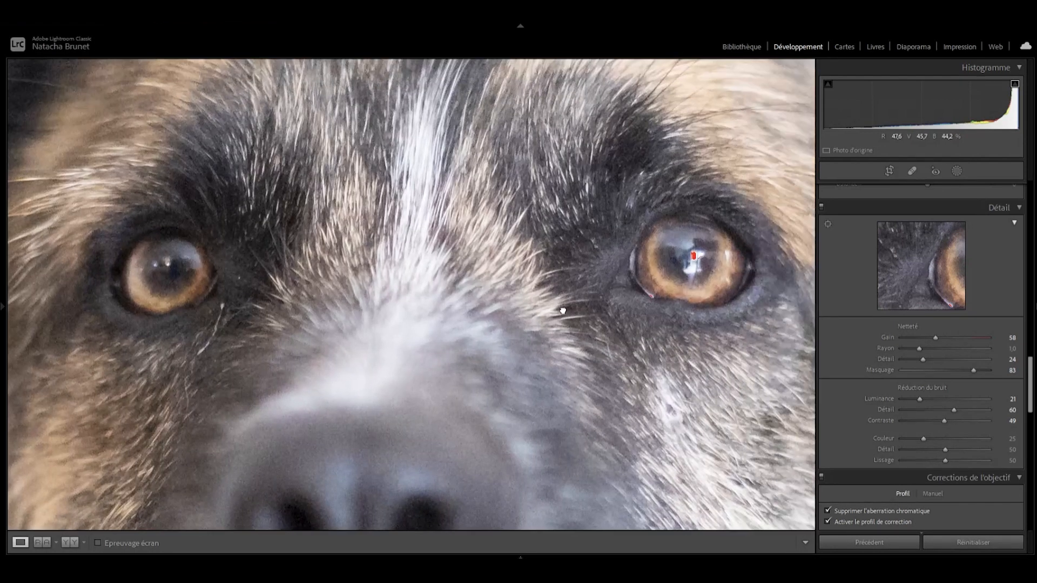
scroll(843, 349, up, 15)
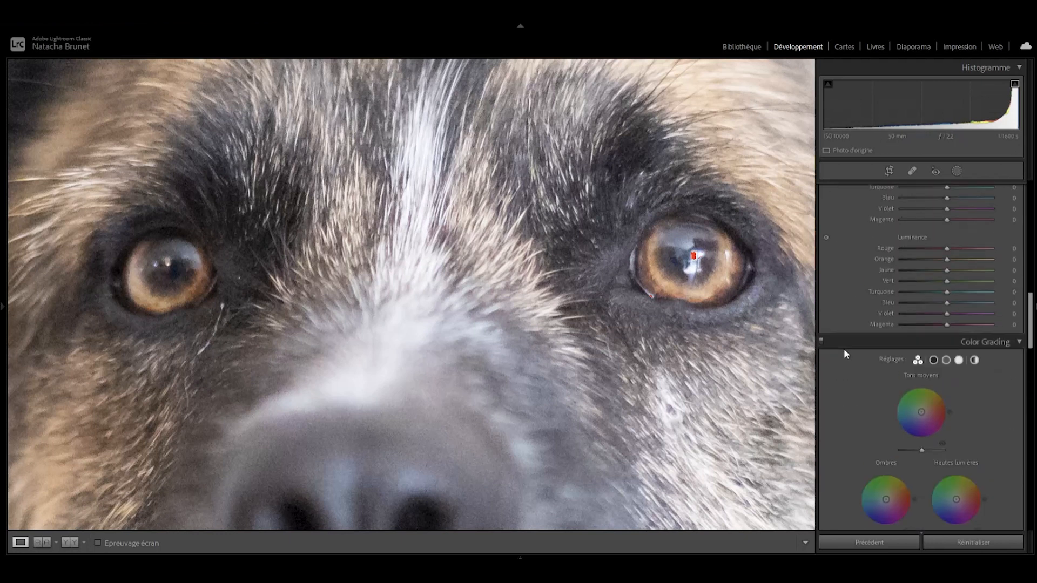